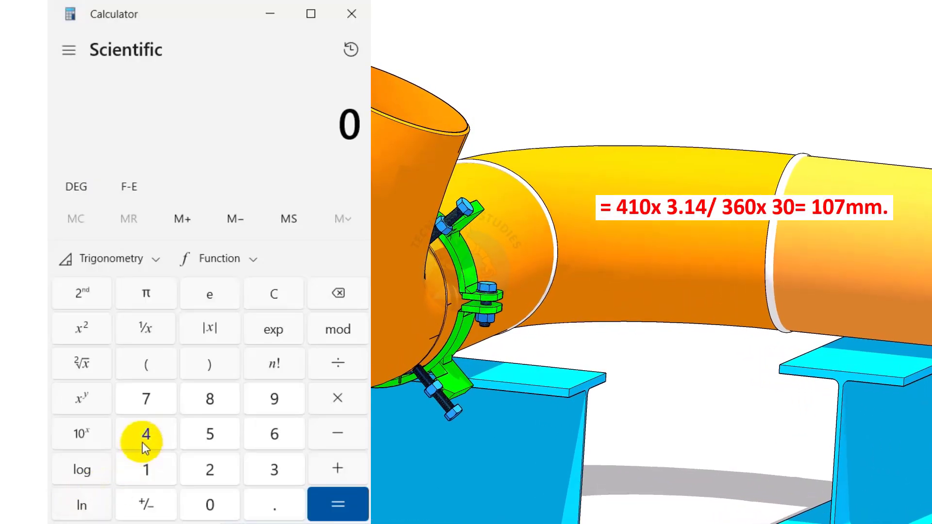
- Multiply 410 by 3.14 to get 1,287.4
{"action": "left_click", "coordinate": [146, 434]}
{"action": "left_click", "coordinate": [140, 470]}
{"action": "left_click", "coordinate": [209, 503]}
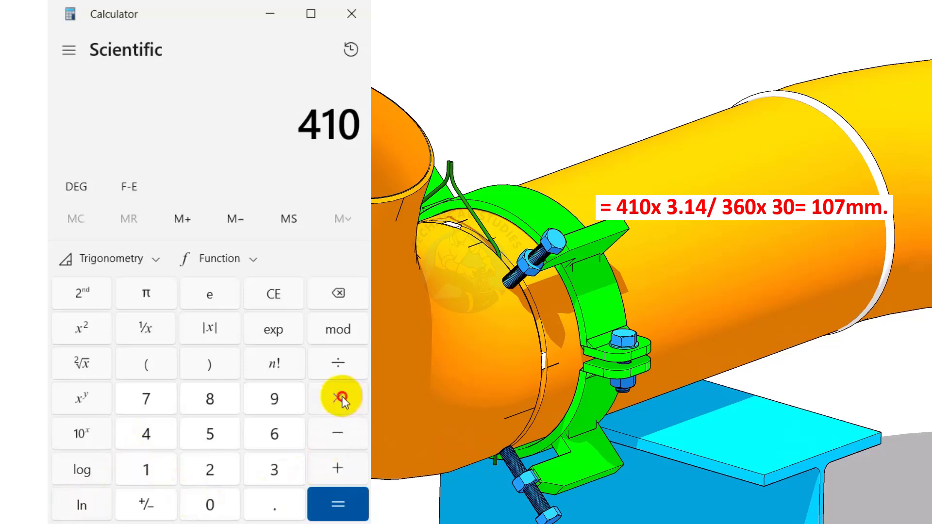
{"action": "left_click", "coordinate": [338, 398]}
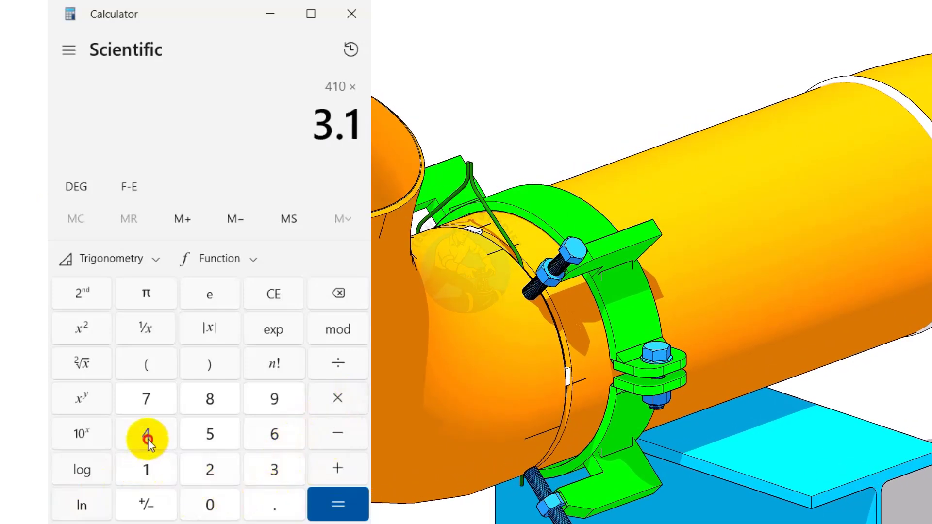
{"action": "left_click", "coordinate": [326, 503]}
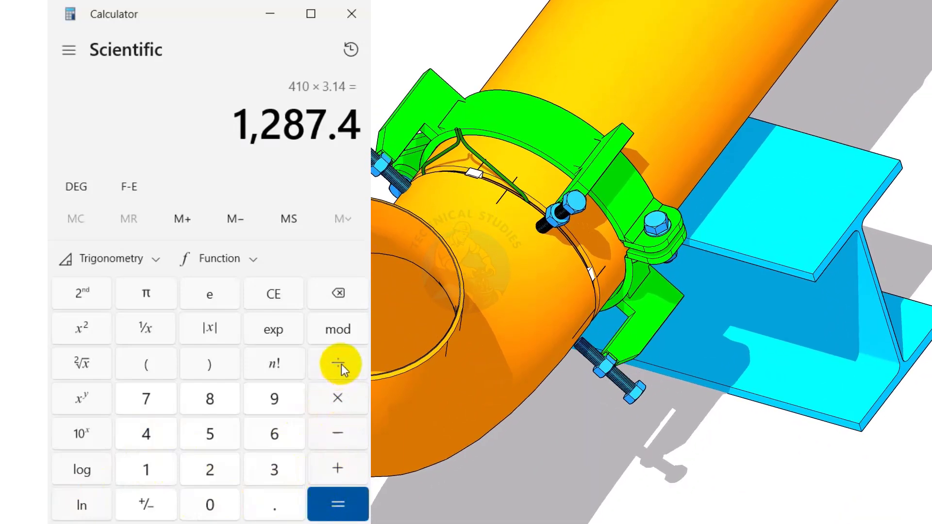
- Divide 1,287.4 by 360 and enter 30 as the multiplier
{"action": "left_click", "coordinate": [338, 364]}
{"action": "left_click", "coordinate": [274, 470]}
{"action": "left_click", "coordinate": [274, 434]}
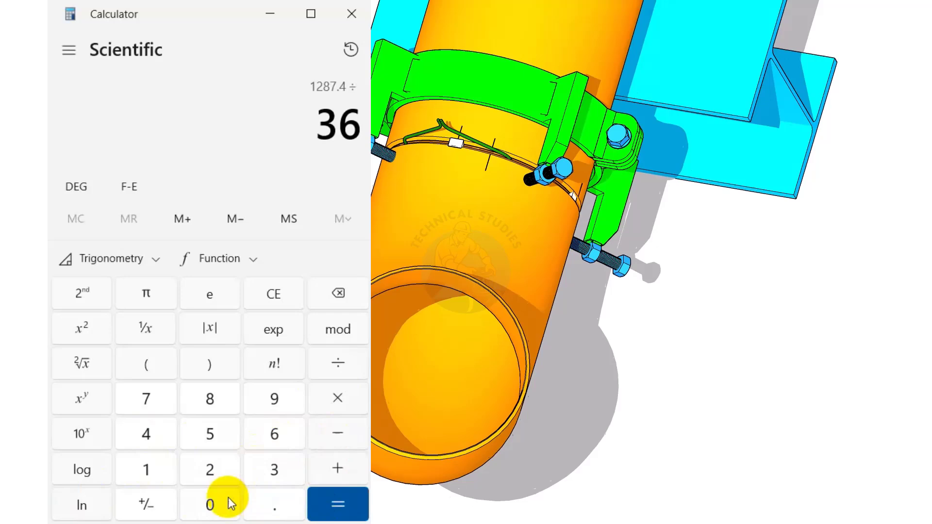
{"action": "left_click", "coordinate": [210, 505]}
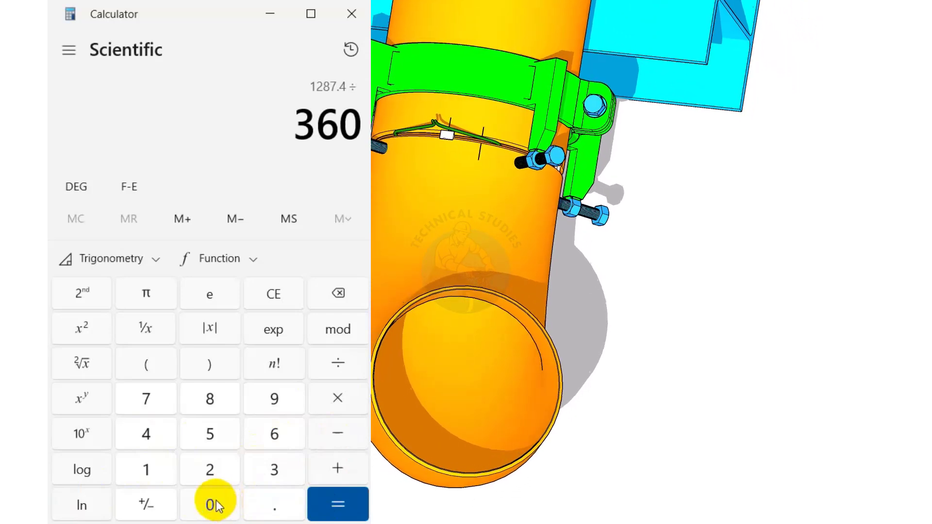
{"action": "left_click", "coordinate": [338, 504]}
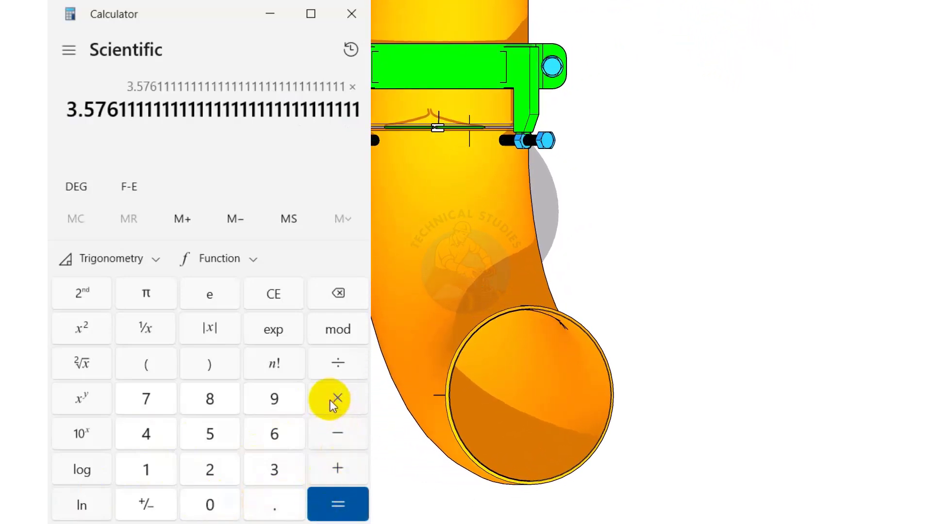
{"action": "left_click", "coordinate": [276, 470]}
{"action": "left_click", "coordinate": [211, 504]}
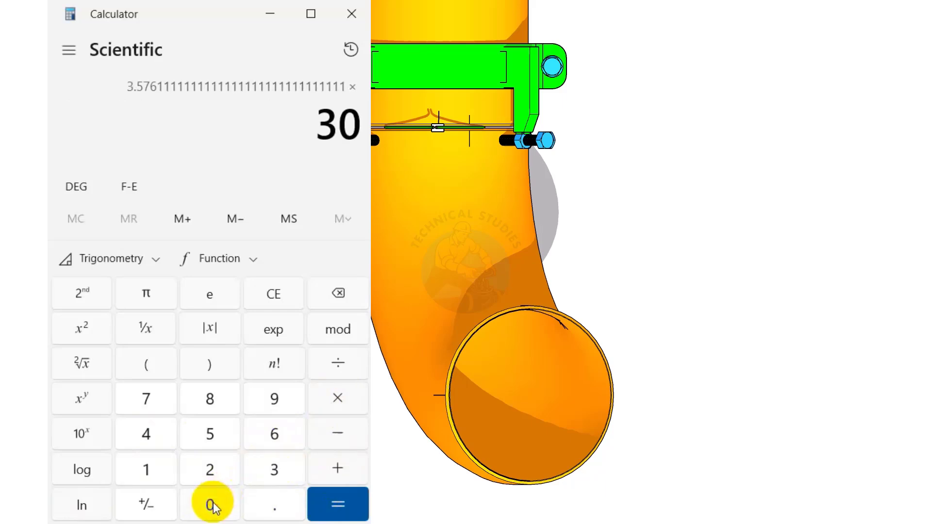